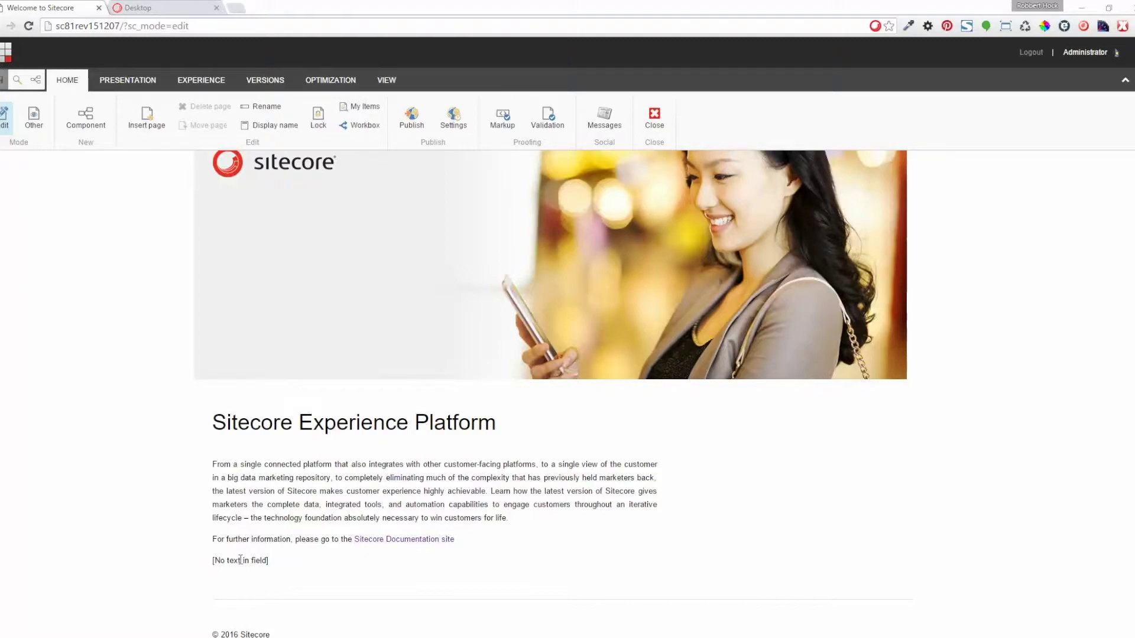
Step: Enter Line 1 and Line 2 on separate lines in the empty Multiline field
click(241, 559)
text(Line 1)
key(Return)
text(Line)
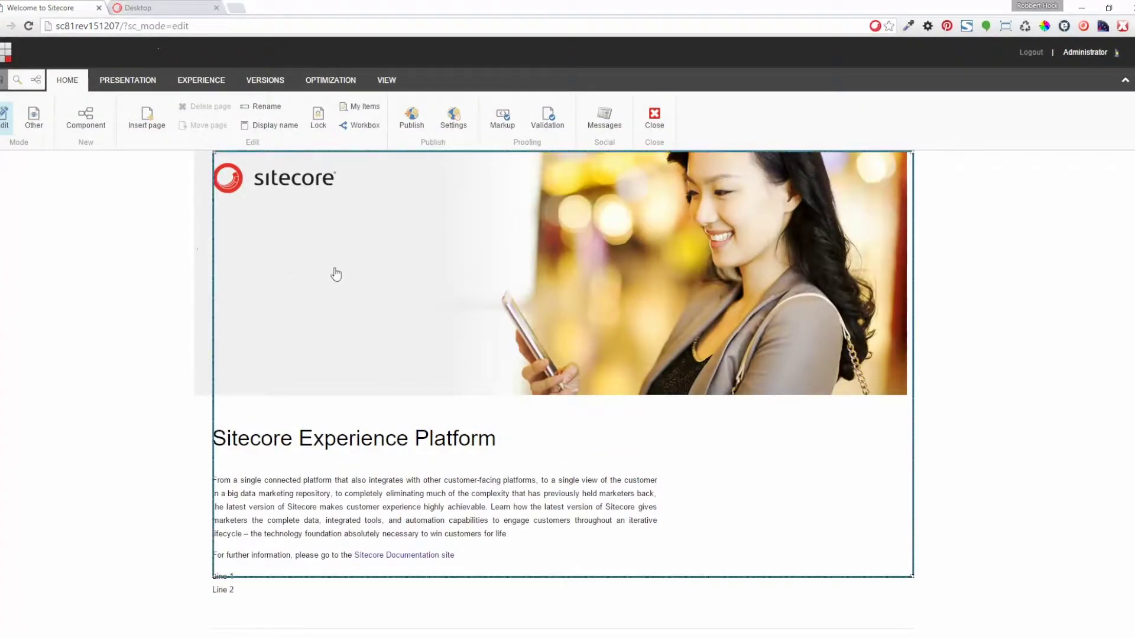
Step: Bring up the Sample Rendering's Title, Text and Multiline fields for editing
click(570, 473)
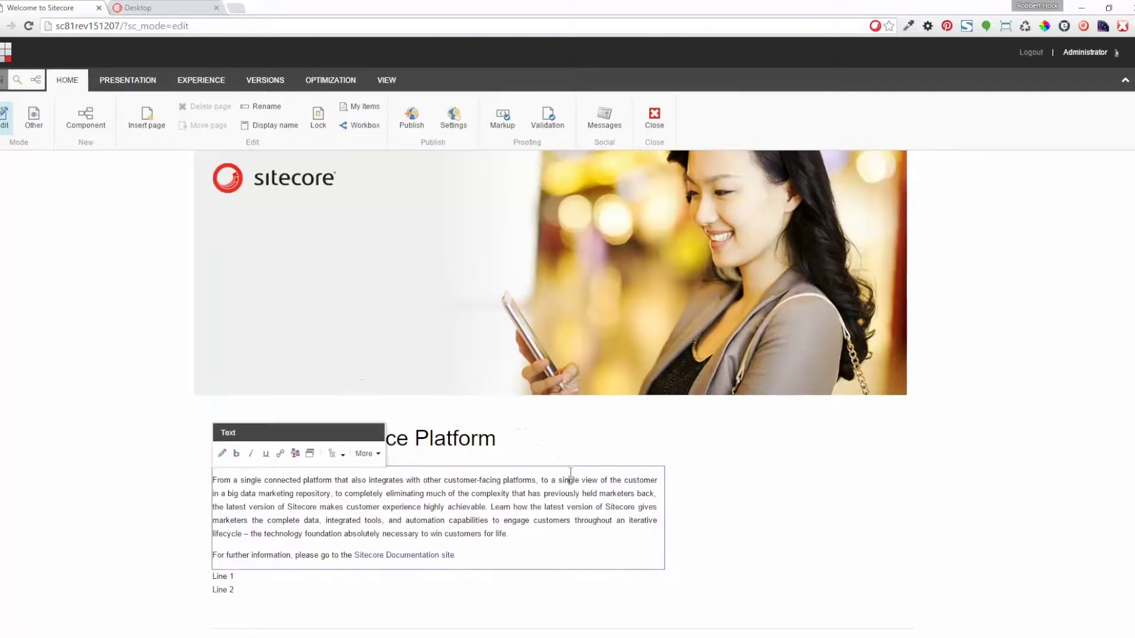
click(330, 454)
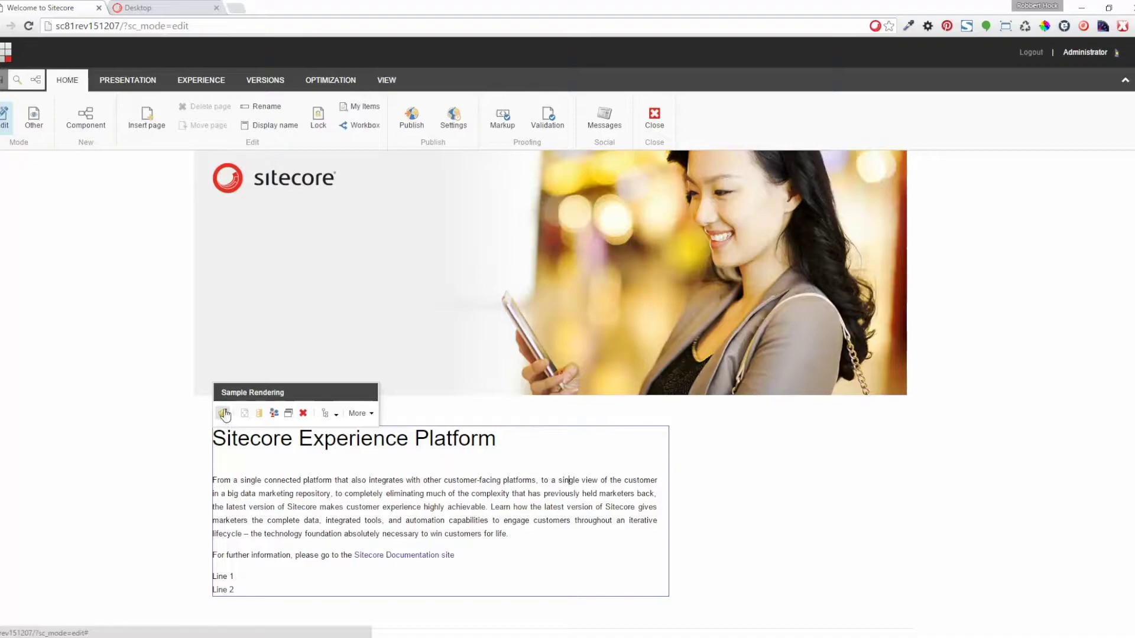
click(223, 413)
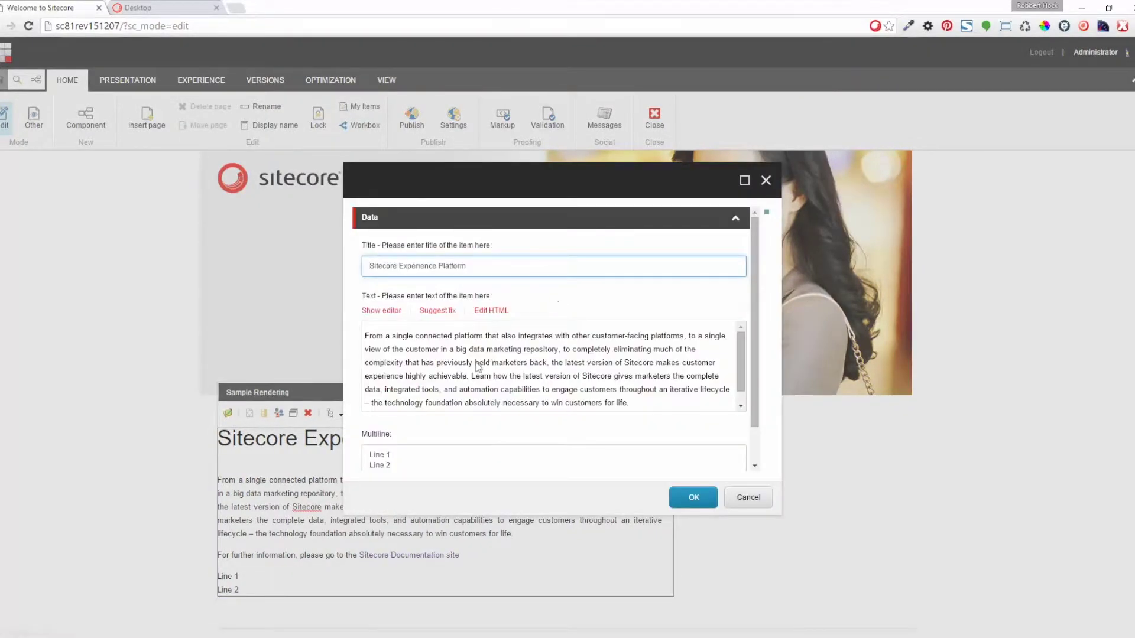
Step: Replace the Multiline value with Line 1 and Line 2, confirm it, and reload the page
drag(411, 432, 312, 384)
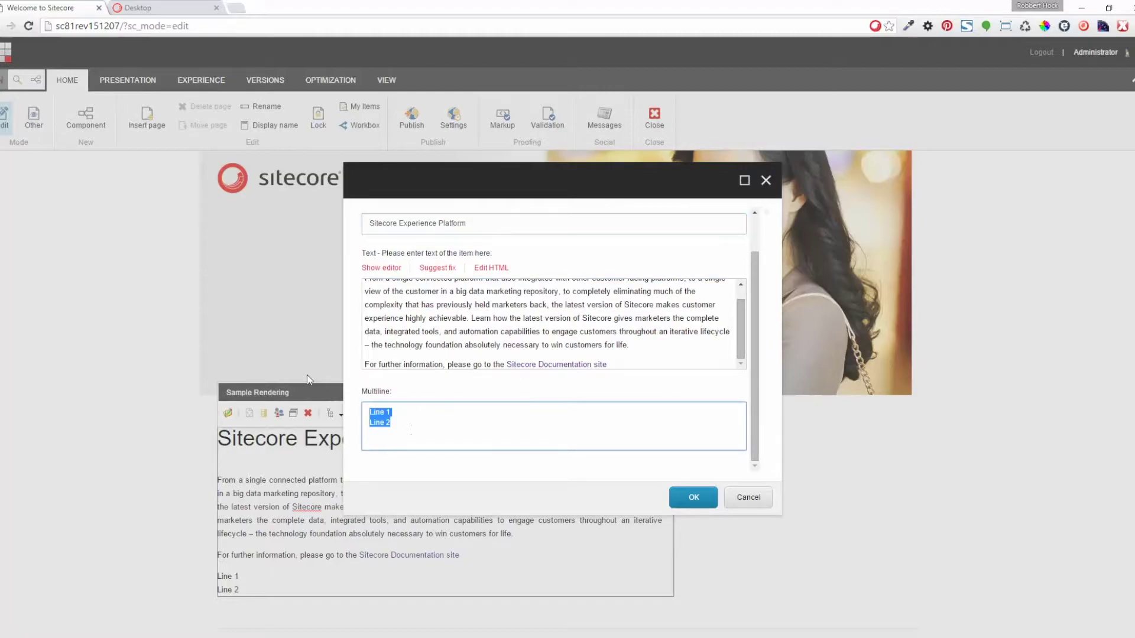
text(Line)
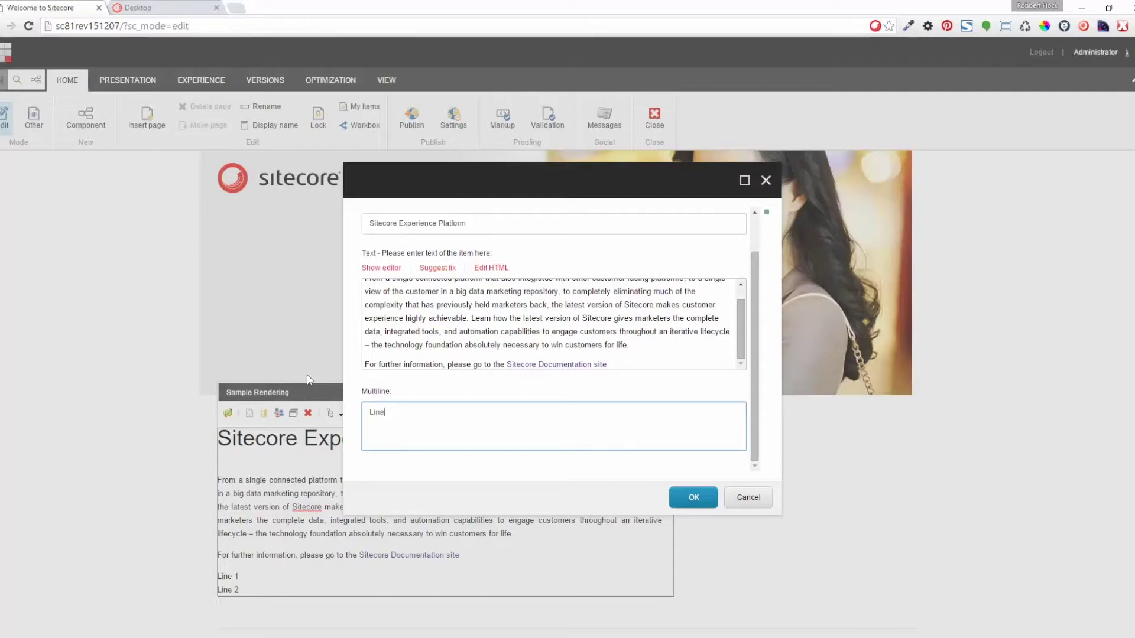
text( 1 )
text(Line 2)
click(699, 500)
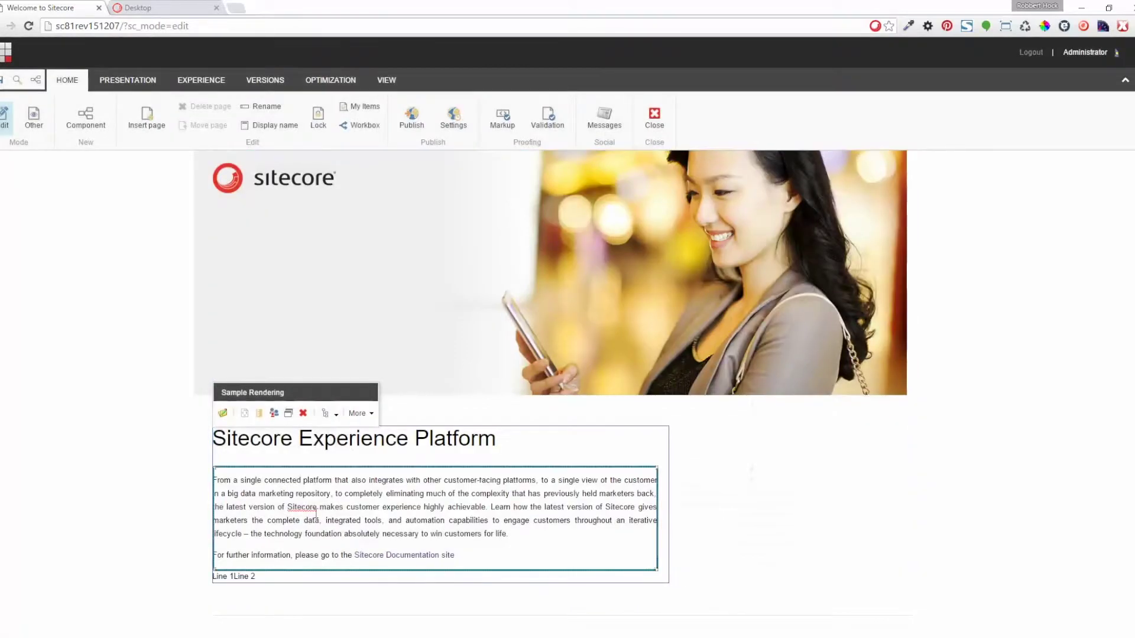
click(234, 576)
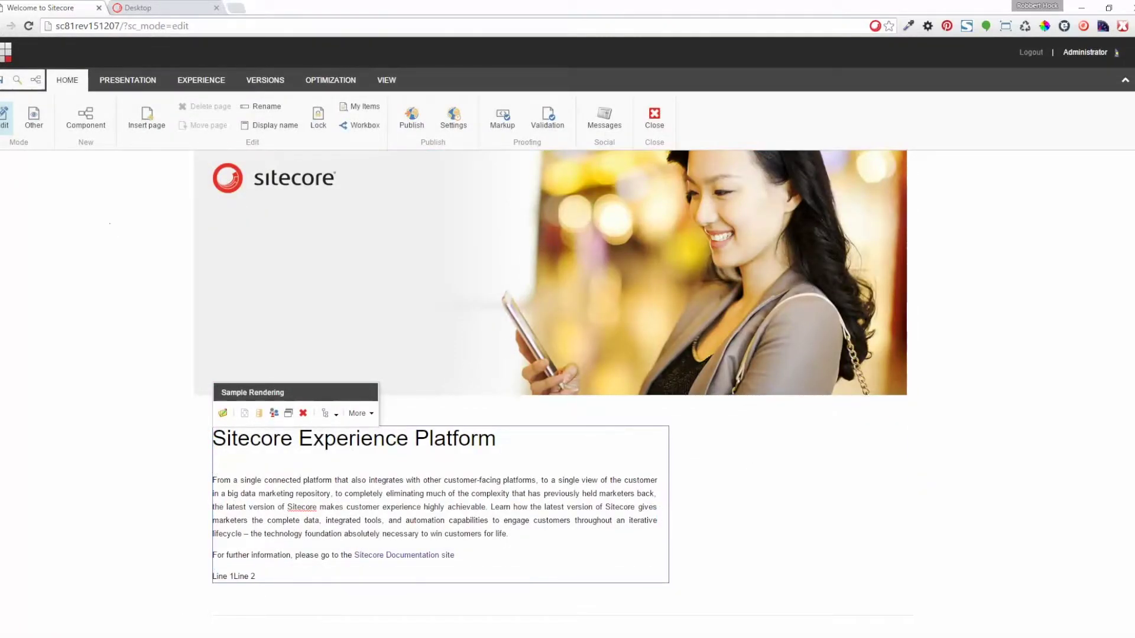
click(3, 80)
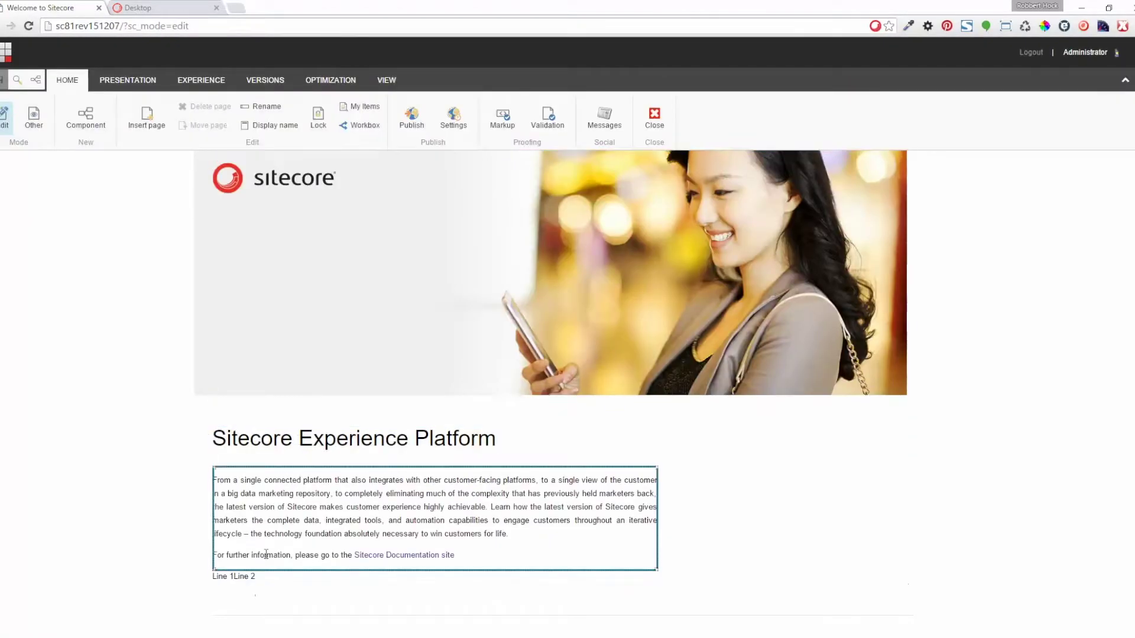
Step: Launch the Content Editor from the Sitecore desktop's Start menu
click(177, 9)
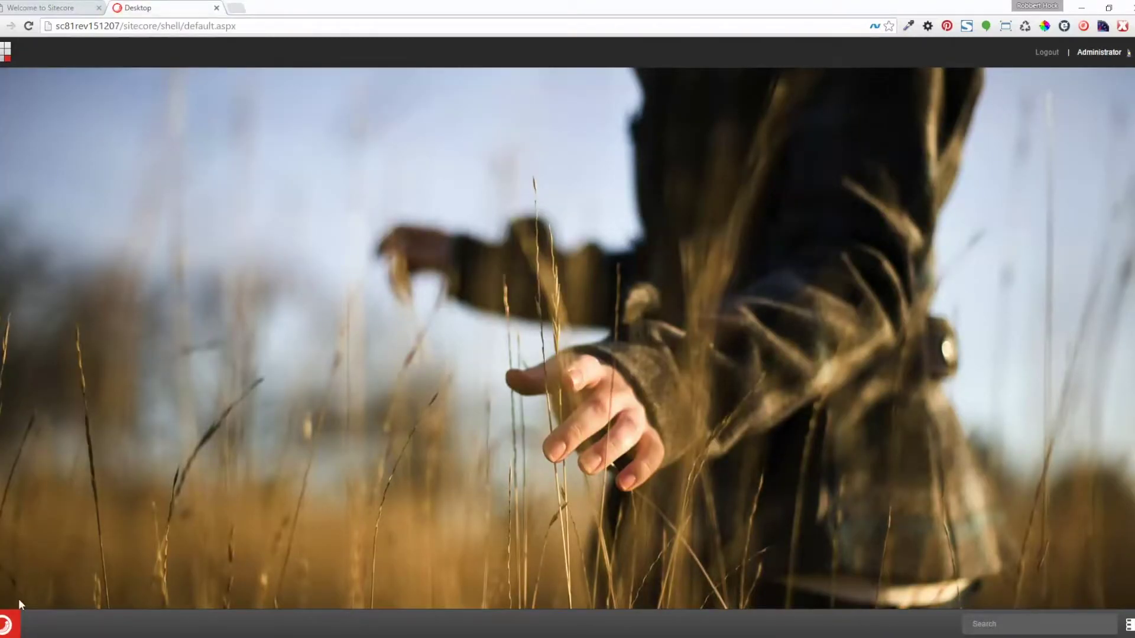
click(10, 623)
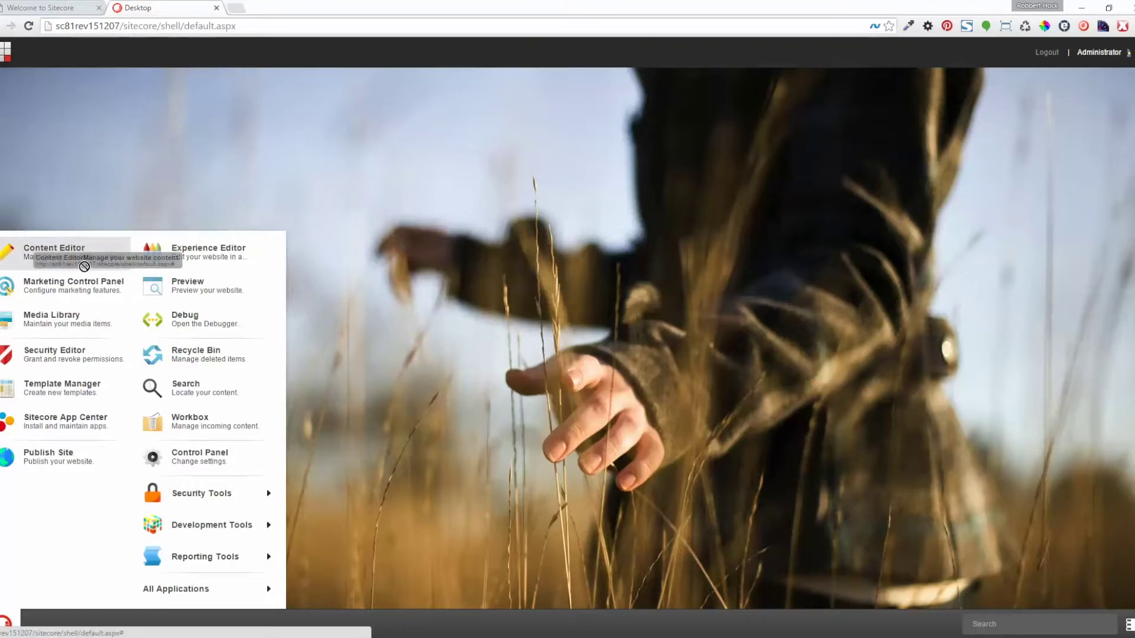
click(125, 239)
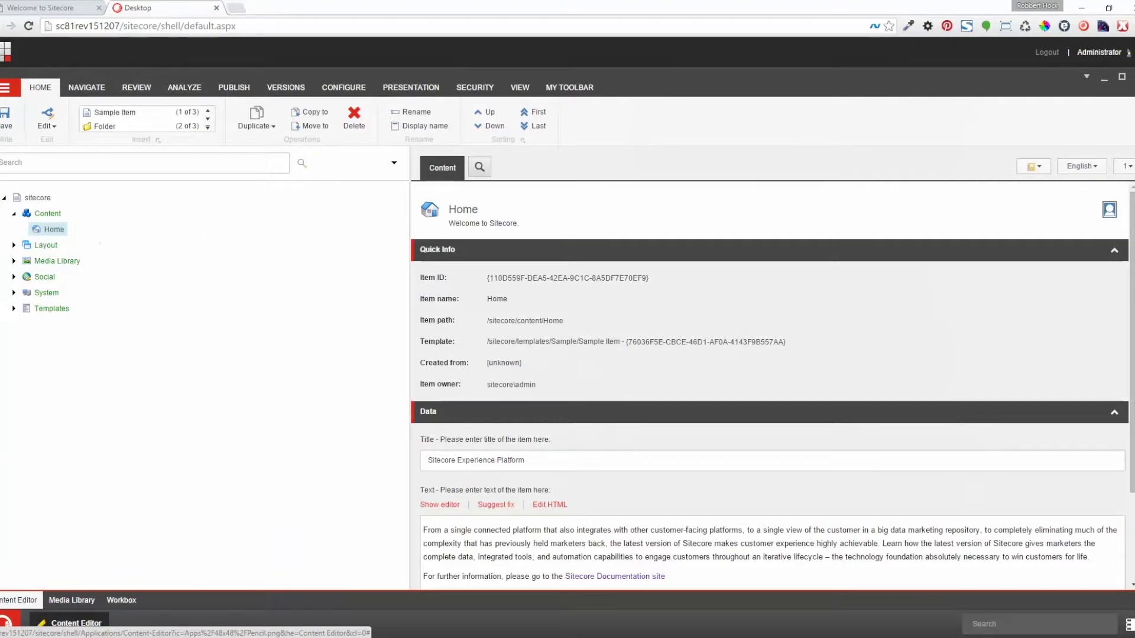
Step: Break the Home item's Multiline value so Line 2 is on its own line, and save
scroll(550, 332, down, 2)
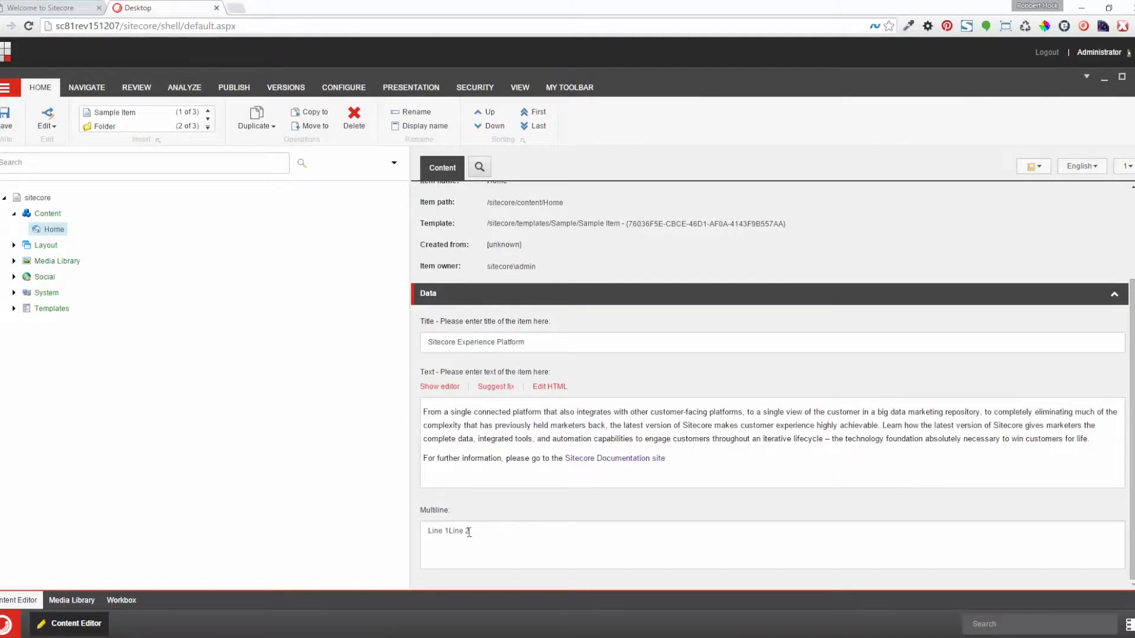
click(448, 531)
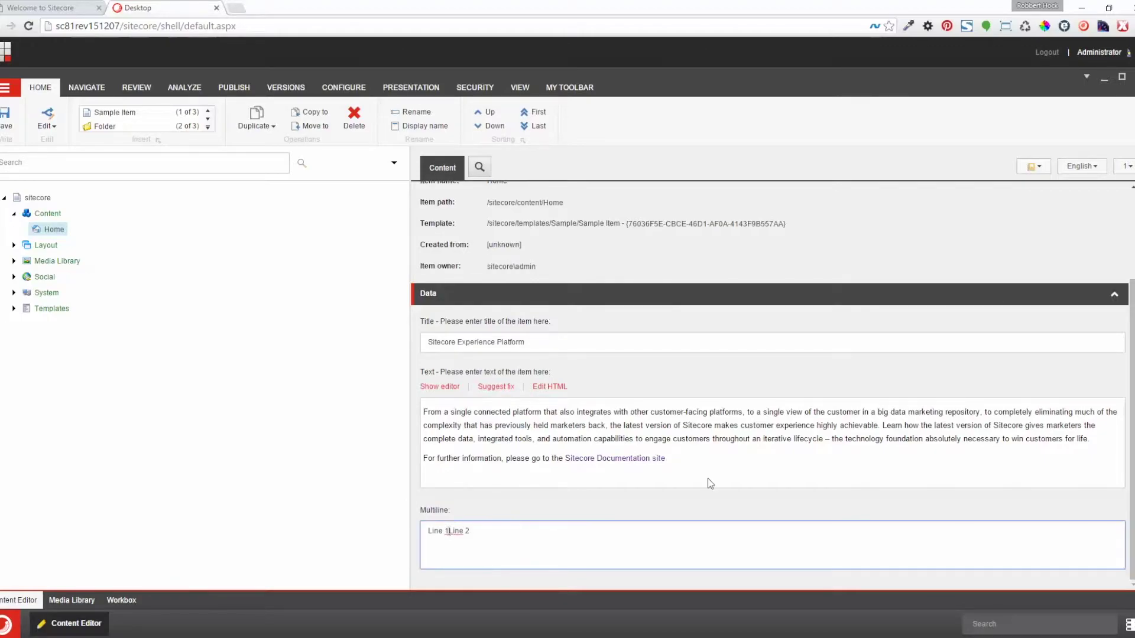
key(Return)
click(5, 121)
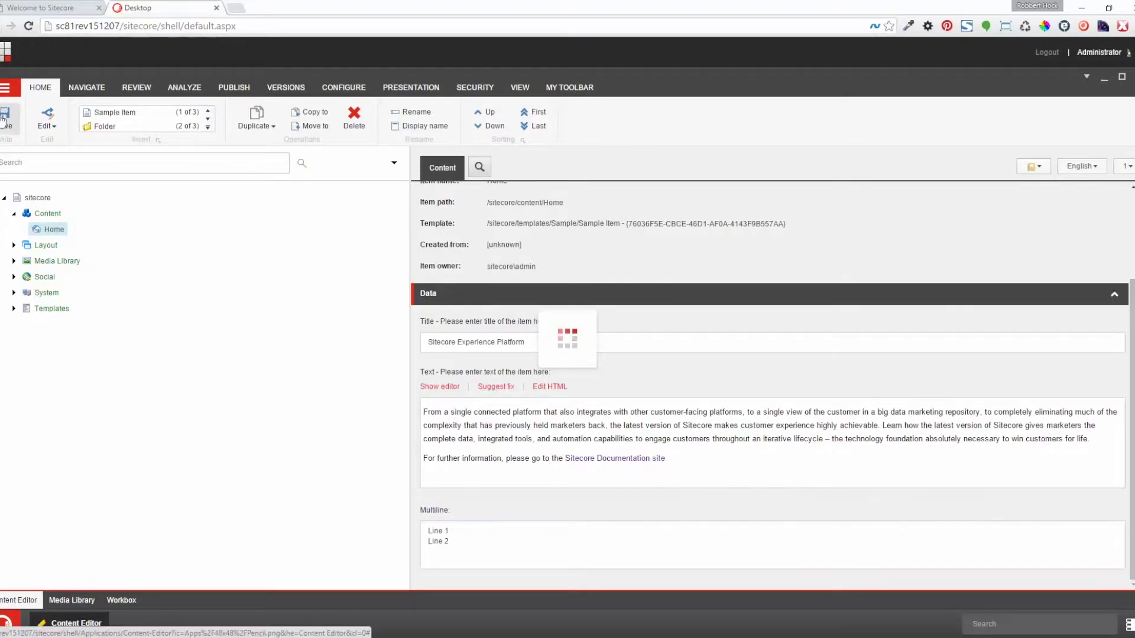
Step: Reload the Welcome to Sitecore page and inspect its heading and body text fields
click(23, 8)
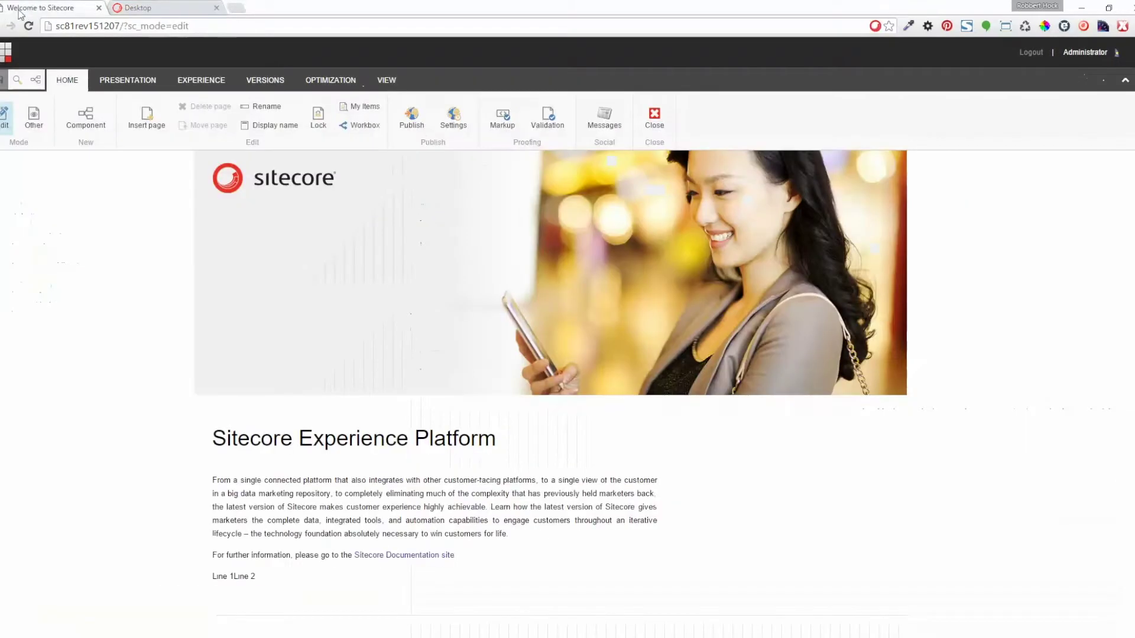
key(F5)
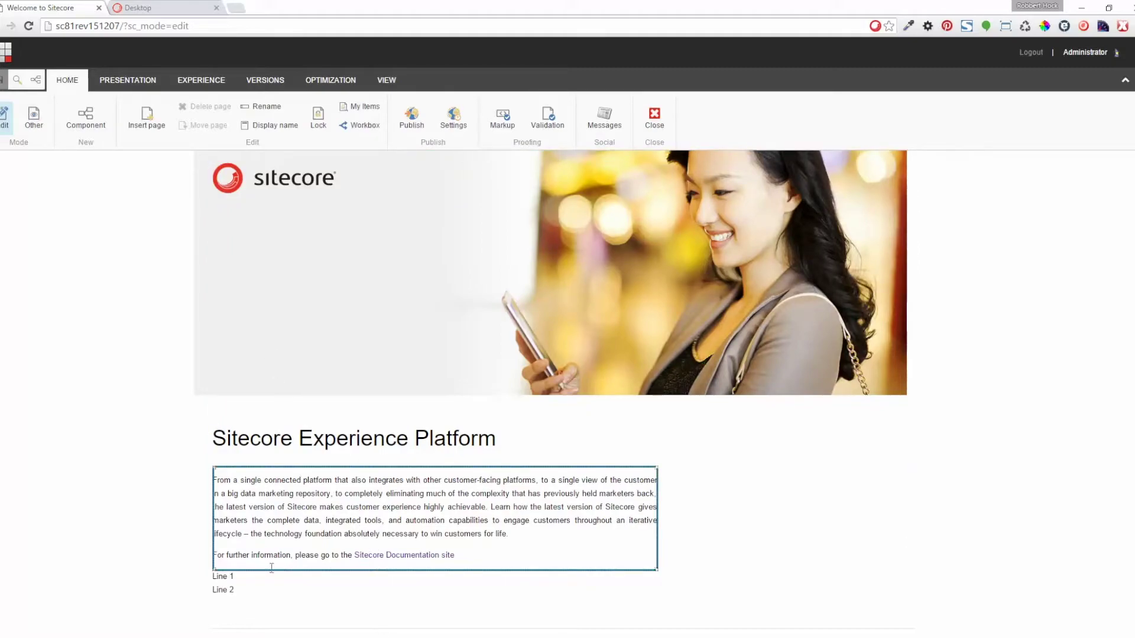
click(338, 446)
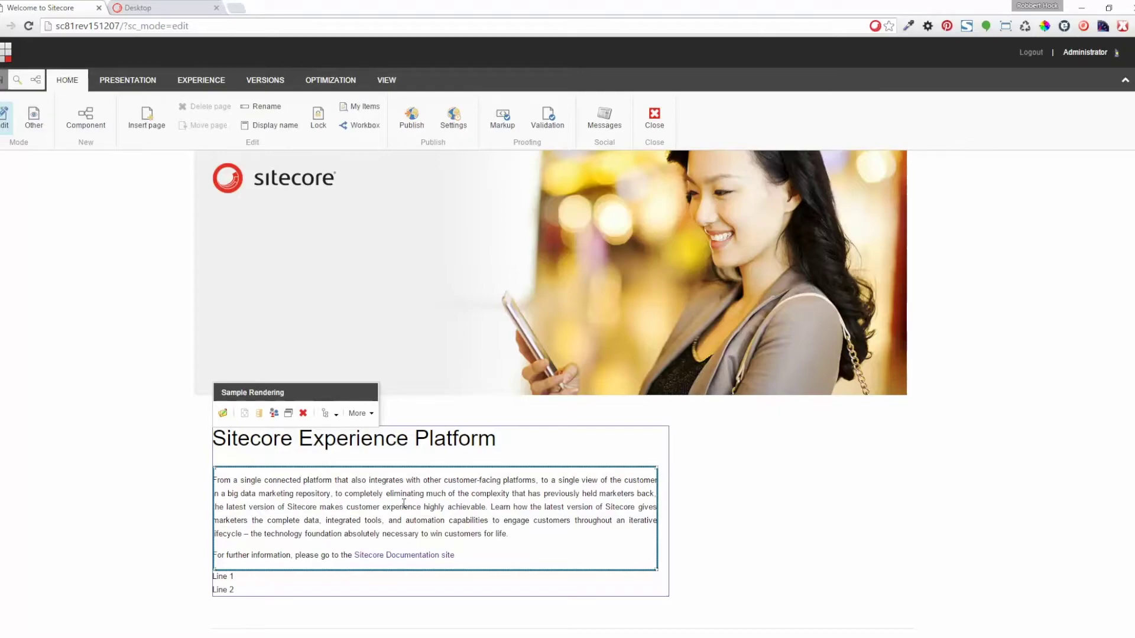
click(271, 609)
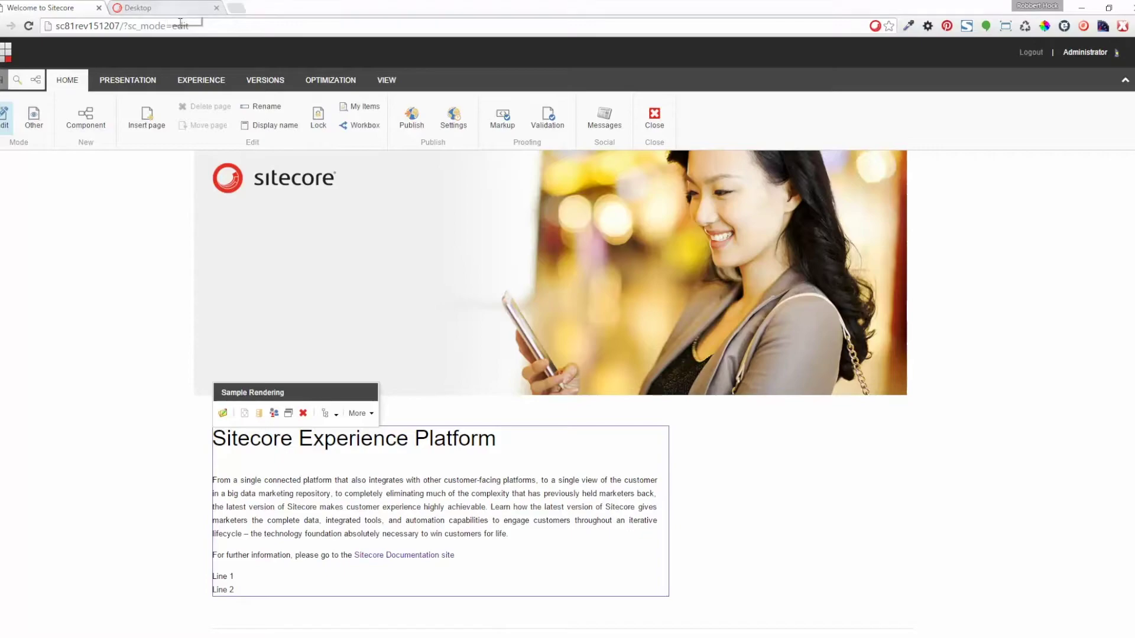
click(520, 485)
key(alt+Tab)
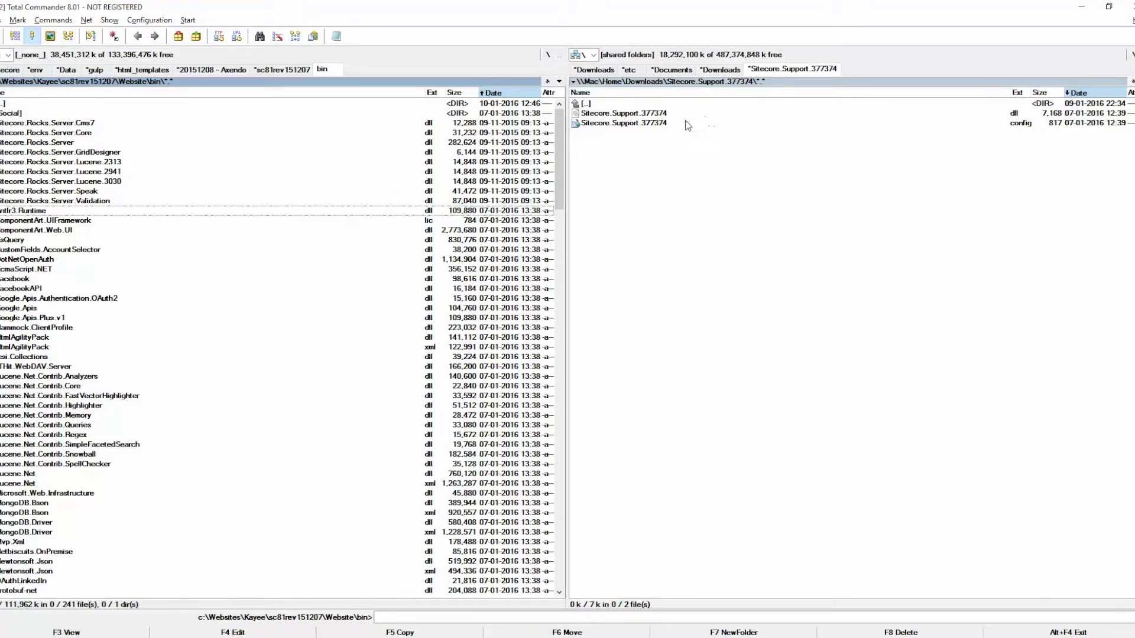
Step: Copy the Sitecore.Support.377374 dll into the website's bin folder
click(819, 125)
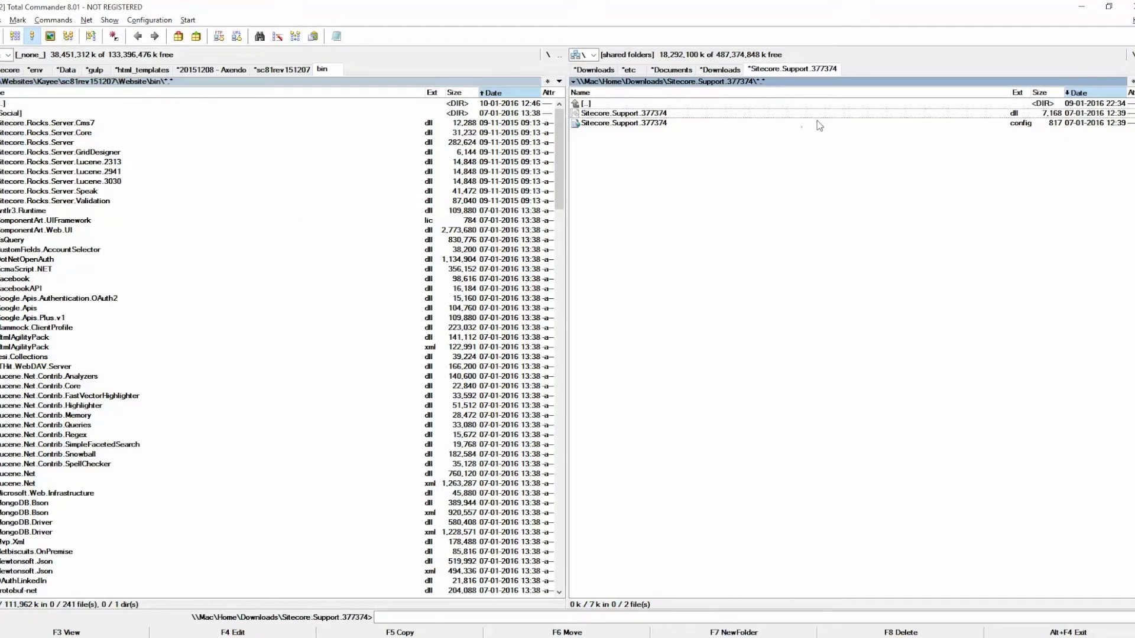
drag(818, 122, 181, 101)
key(Return)
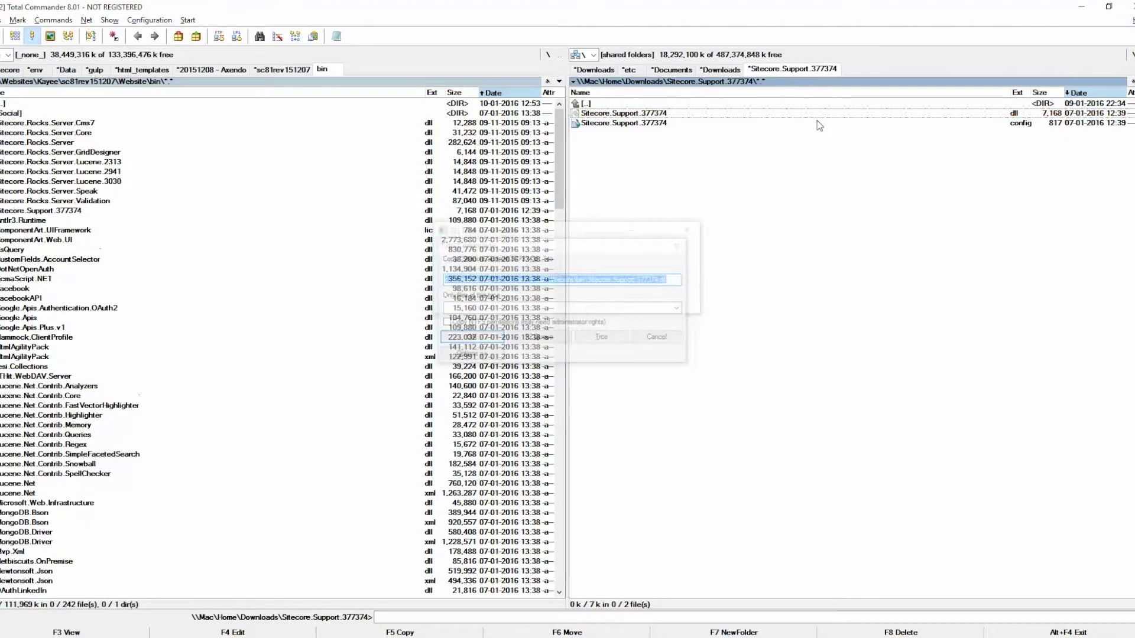
Step: Copy the Sitecore.Support.377374 config file into Website\App_Config\Include
double_click(42, 104)
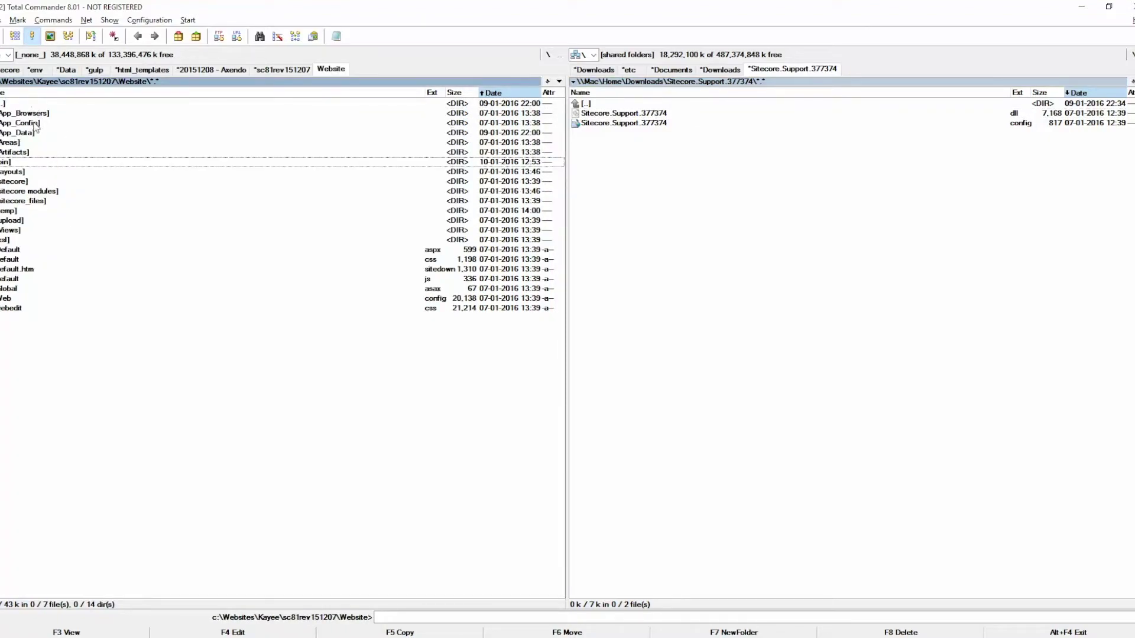
double_click(34, 123)
double_click(30, 113)
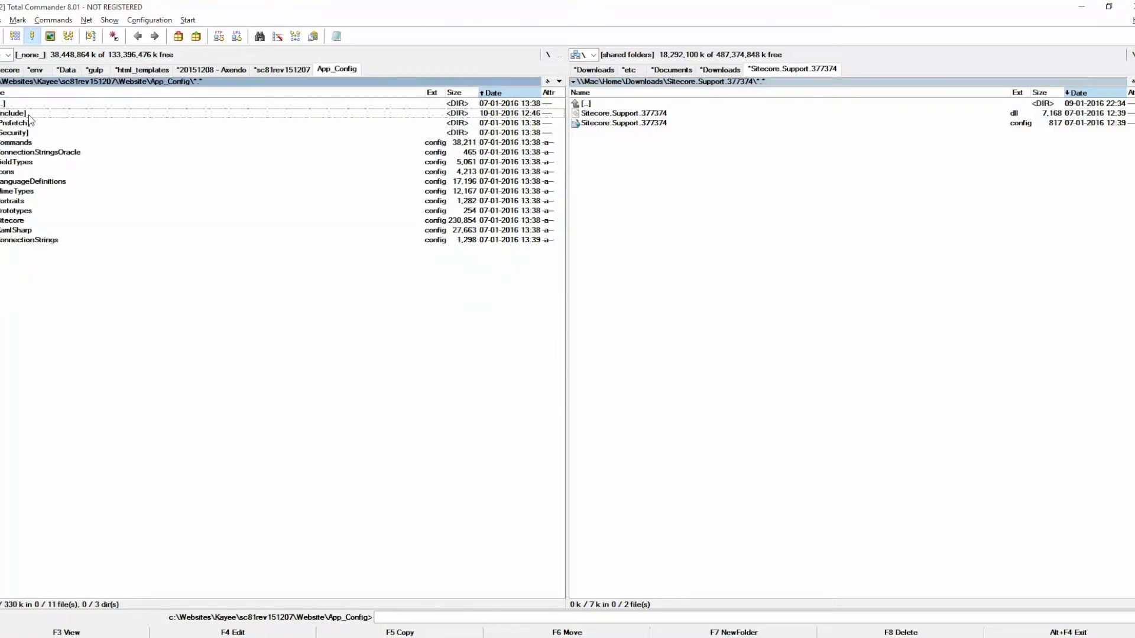
click(619, 124)
key(space)
key(F5)
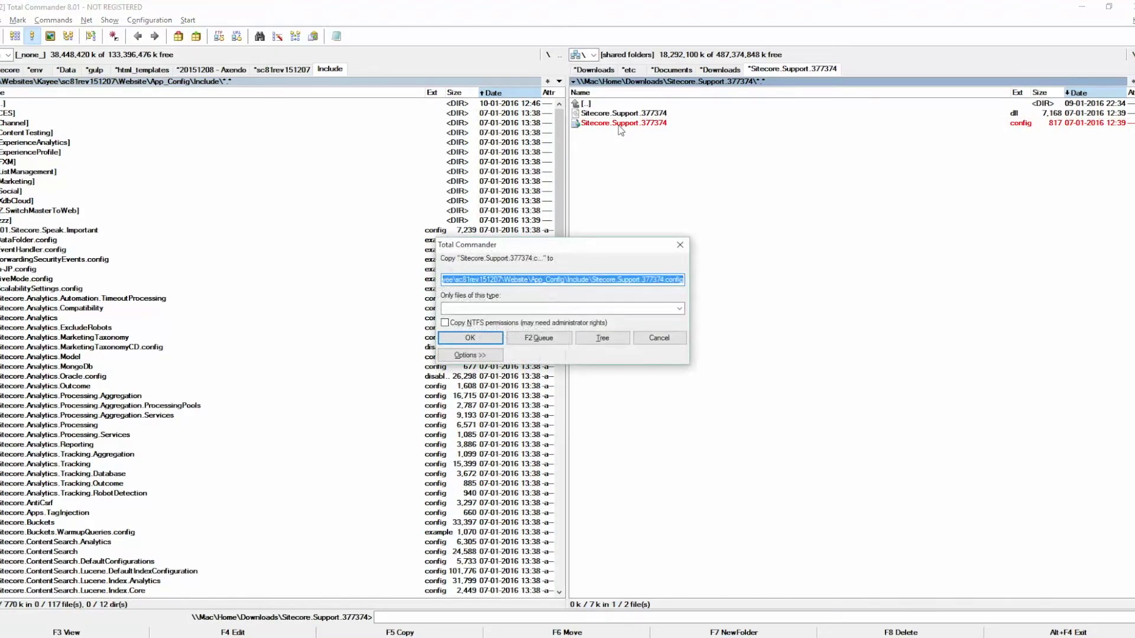
key(Return)
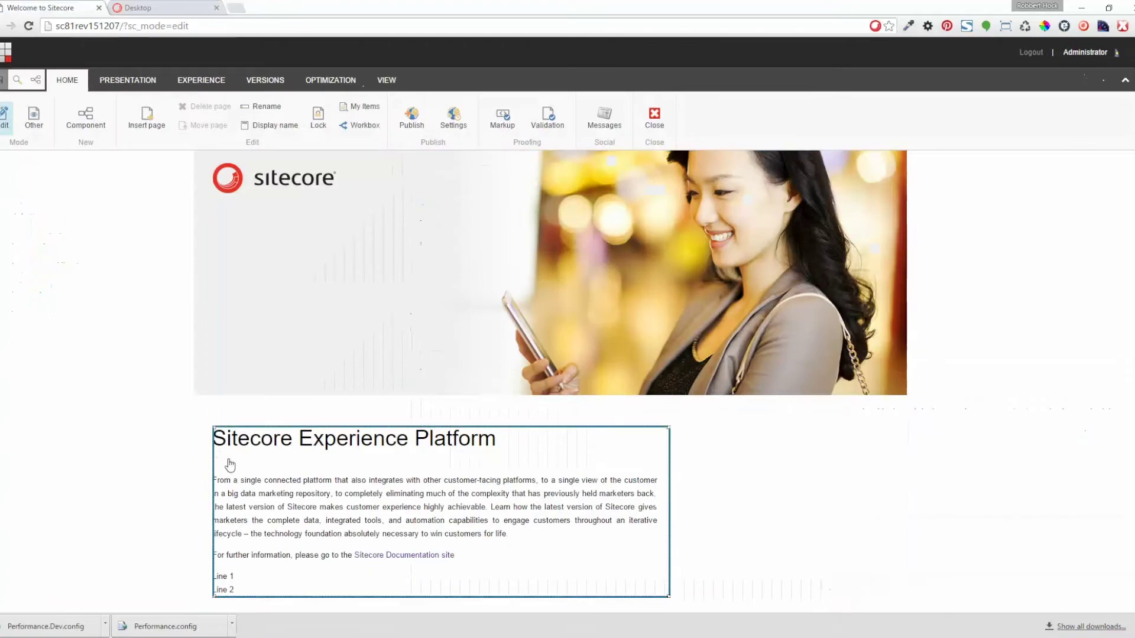
Step: Bring up the Sample Rendering's field edit form from the Multiline field
click(227, 555)
click(230, 576)
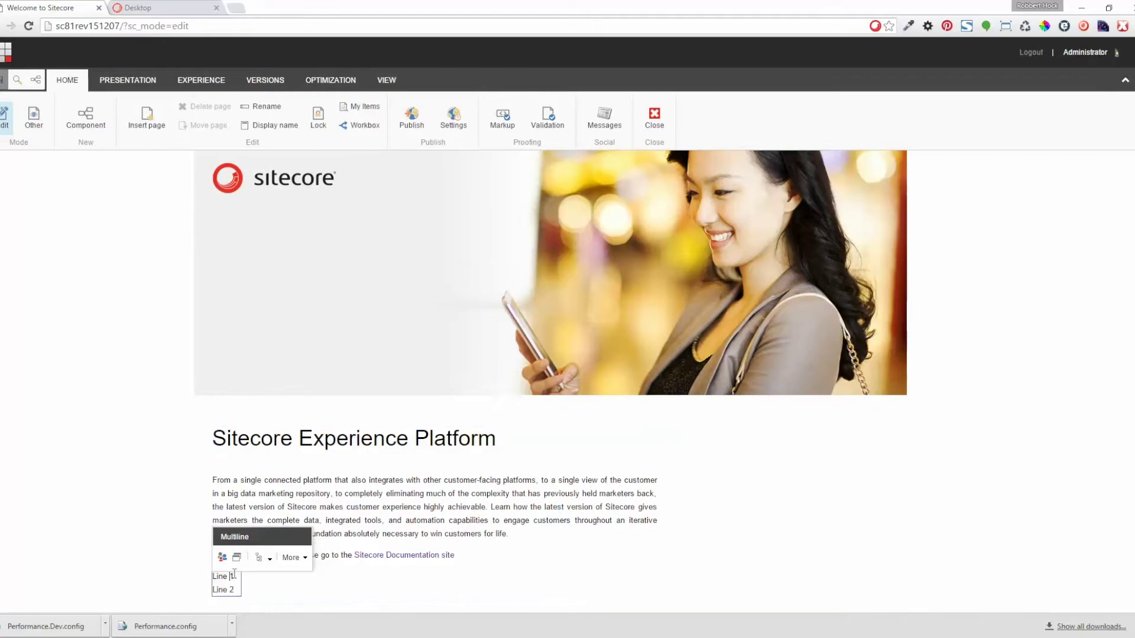
click(263, 560)
click(223, 413)
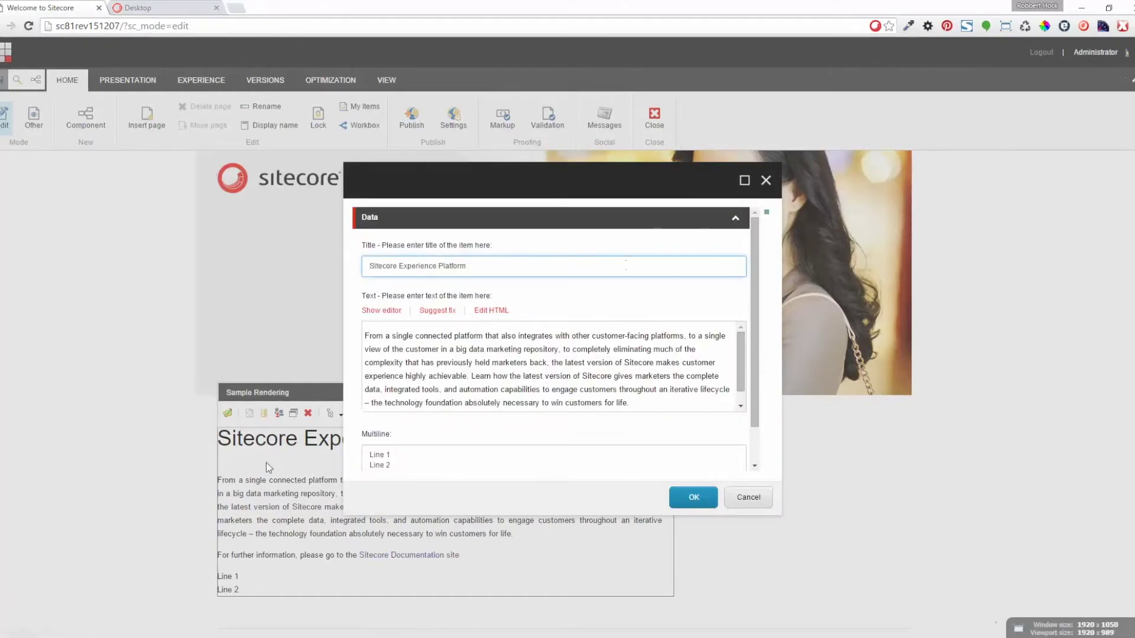
Step: Clear the Multiline text, retype Line 1 and Line 2, and confirm the form
click(437, 467)
key(ctrl+a)
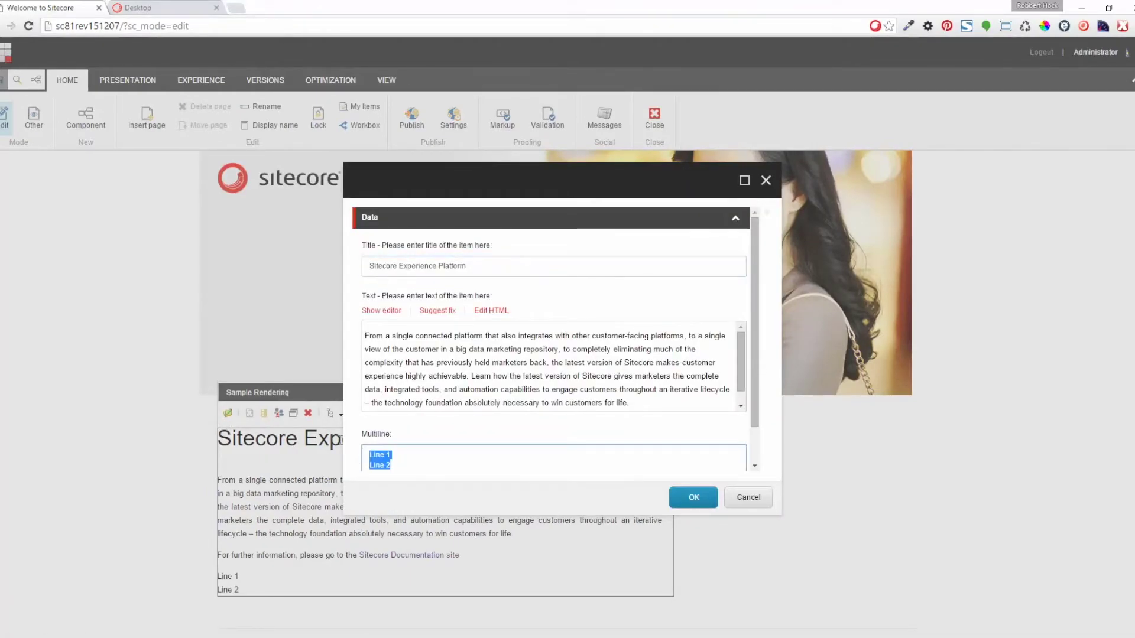
key(BackSpace)
text(Line 1)
click(694, 499)
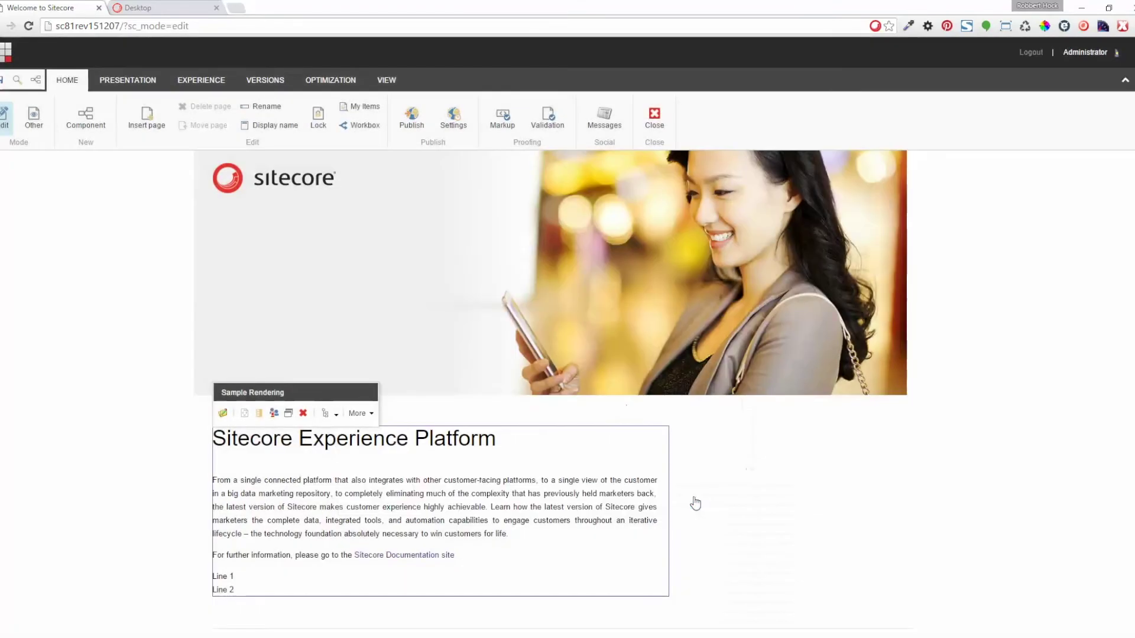
Step: Save the page edits and launch the Content Editor from the Sitecore desktop
click(3, 83)
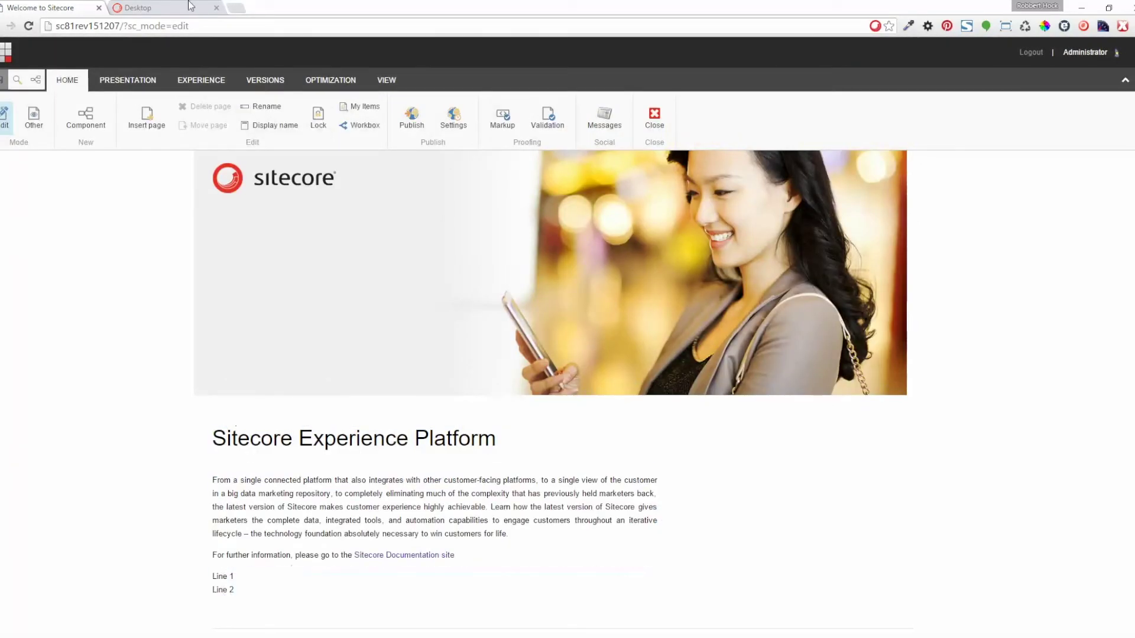
click(152, 8)
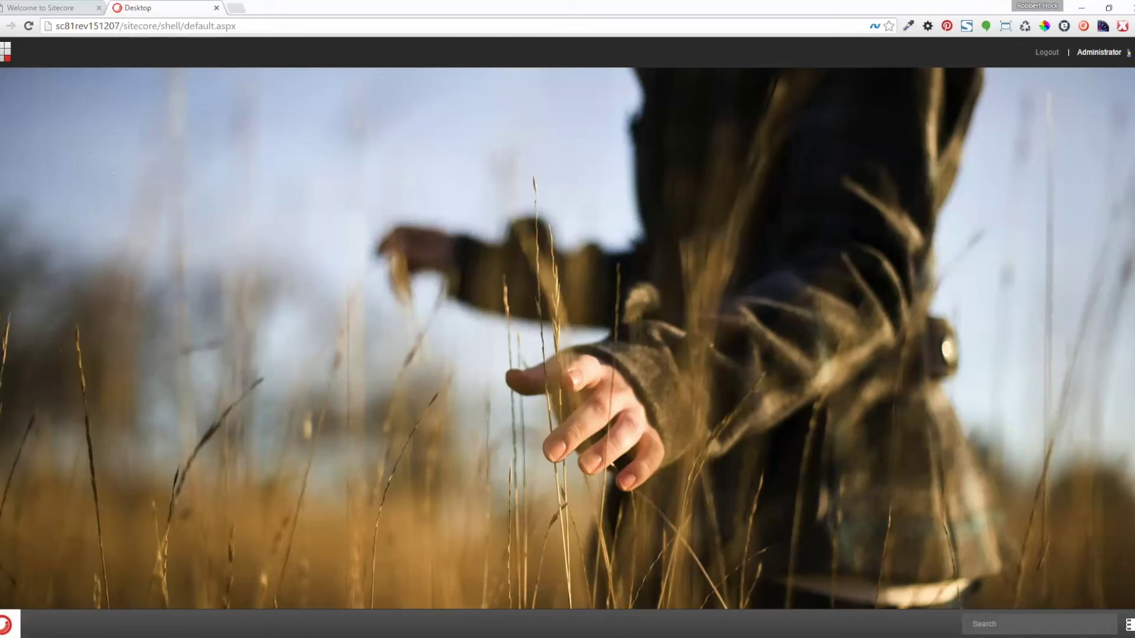
click(9, 624)
click(61, 265)
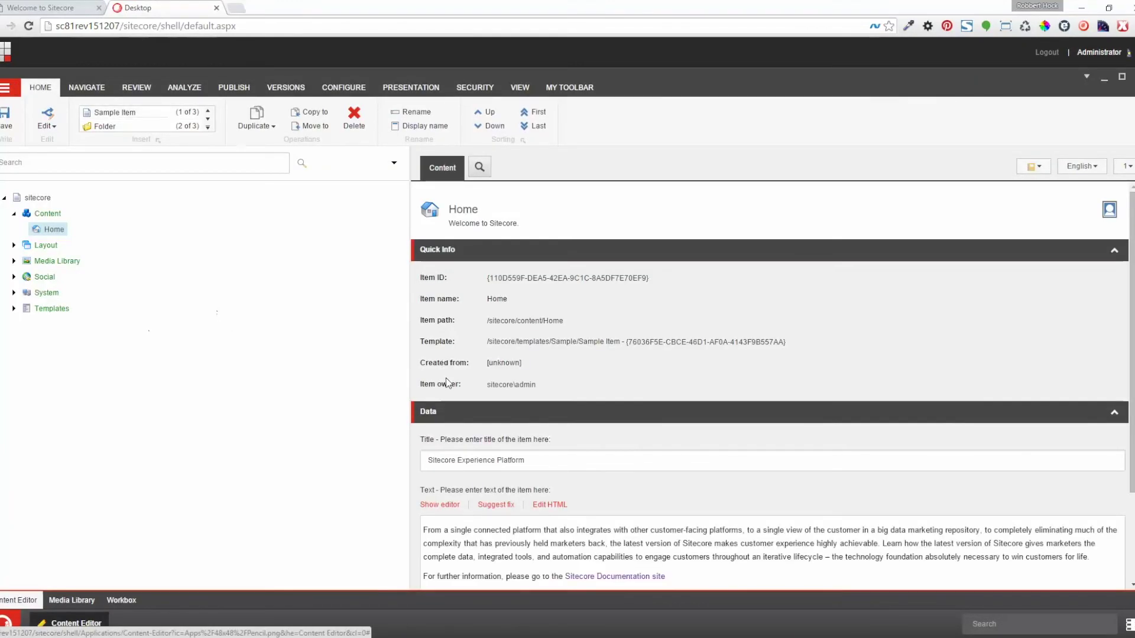
Step: Add Line 3 below Line 2 in the Home item's Multiline field and save
scroll(600, 462, down, 2)
click(468, 546)
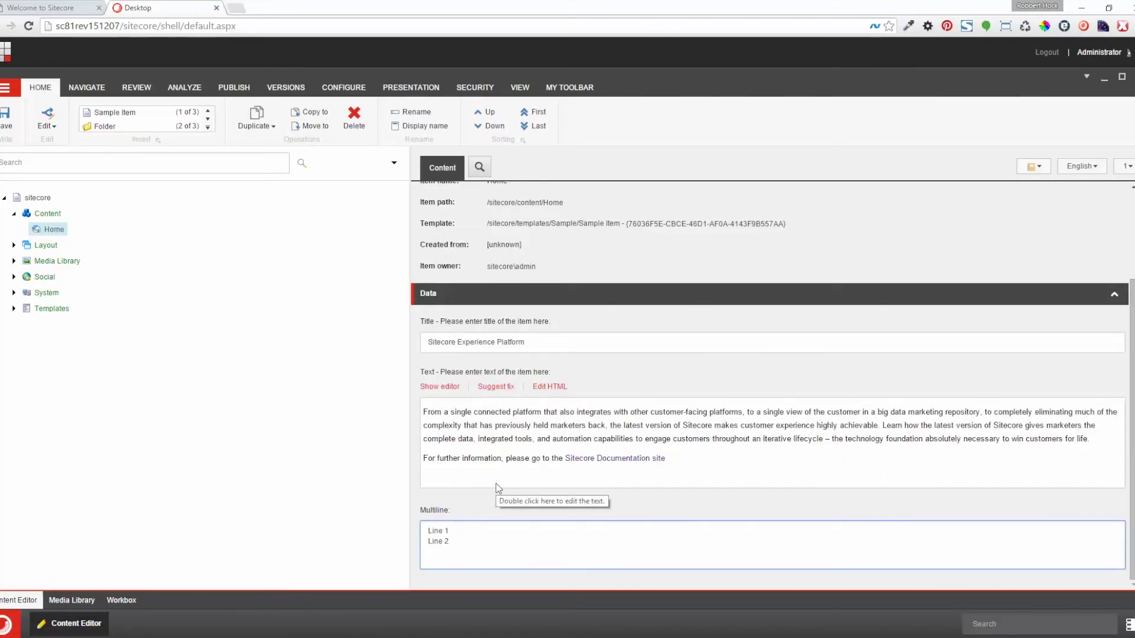
key(Return)
text(Line 3)
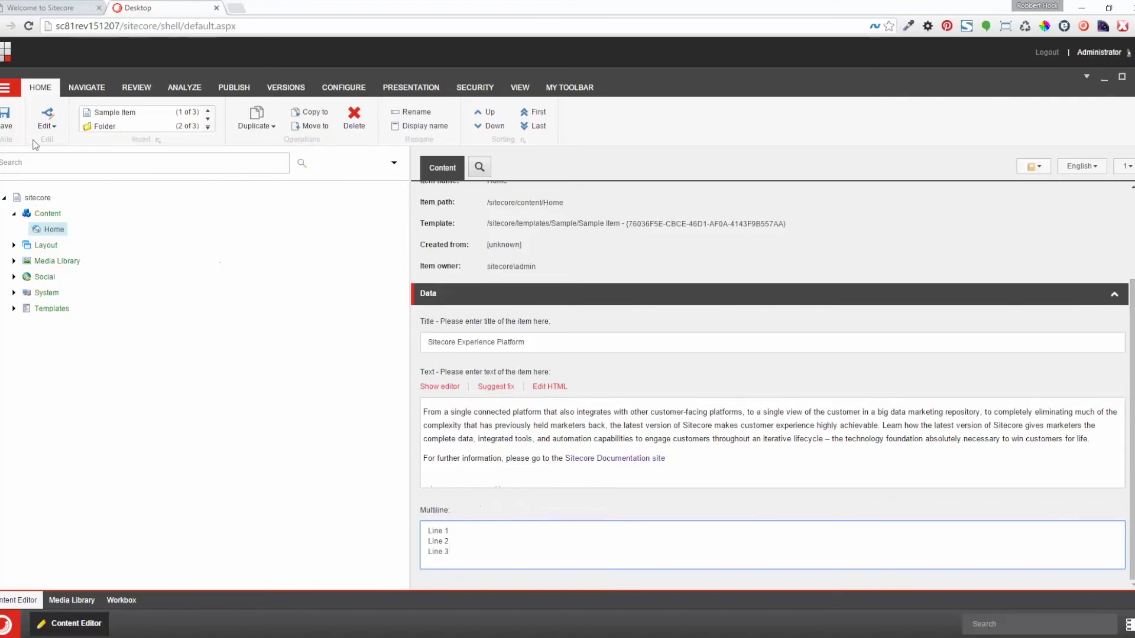
click(5, 117)
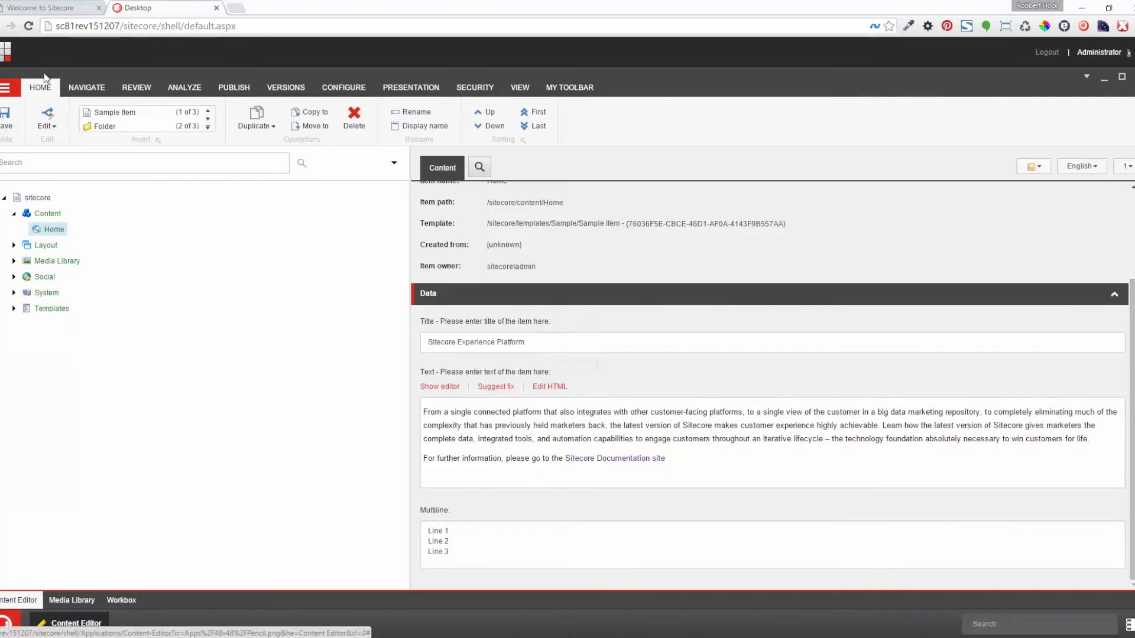
Step: Detach the Welcome to Sitecore page into its own window and reload it to show Line 1–3
drag(57, 8, 301, 338)
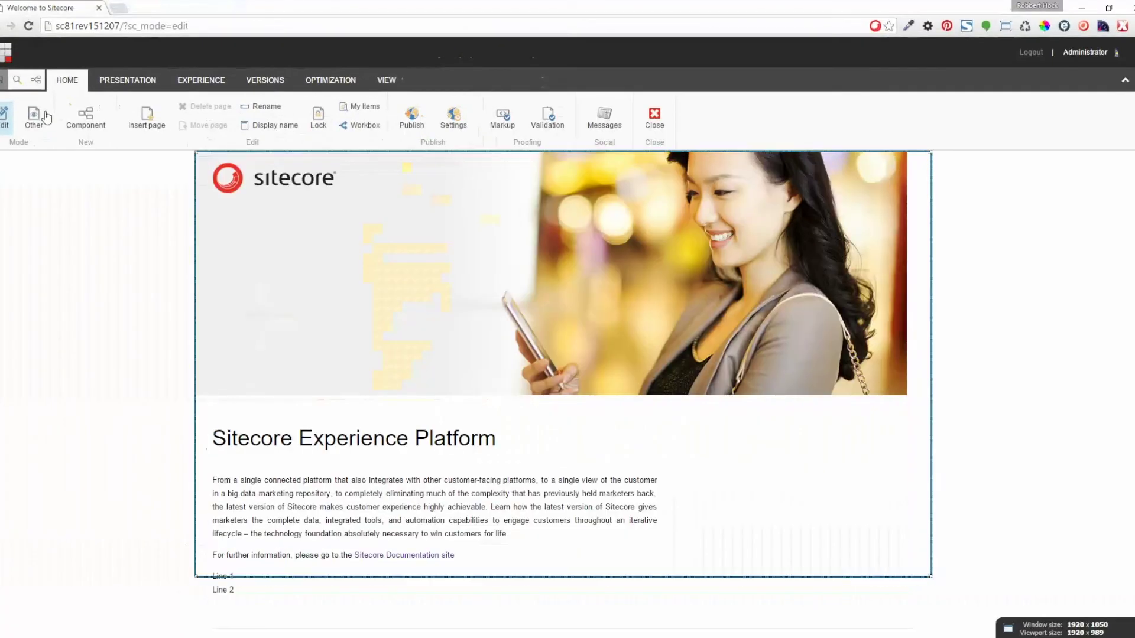
key(F5)
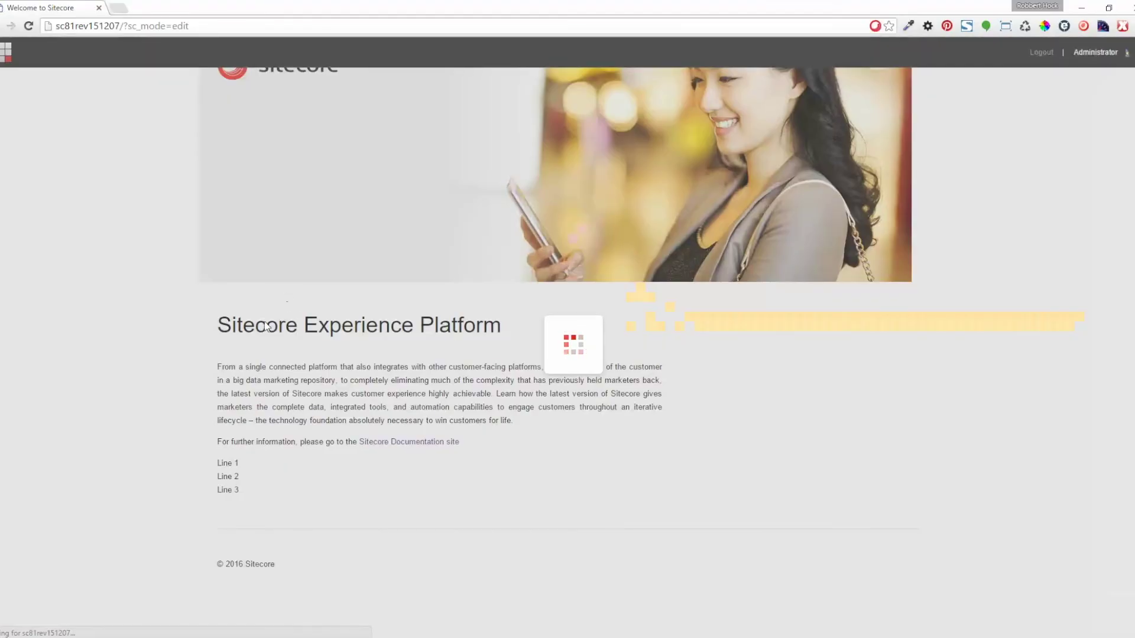